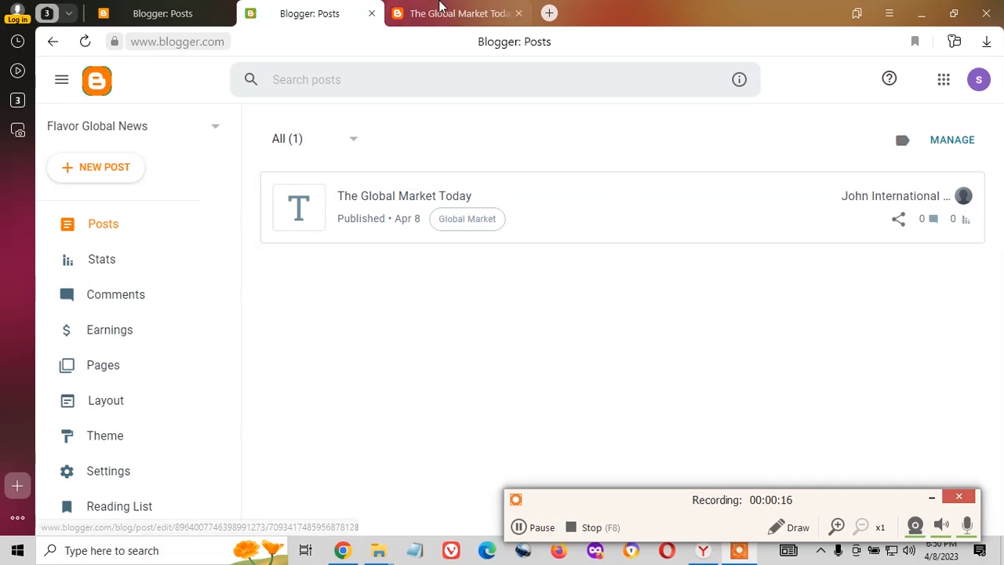
- Copy the body sentence of the published post "The Global Market Today" and open that post for editing in Blogger
left_click(416, 12)
left_click_drag(211, 226, 820, 224)
key("ctrl+c")
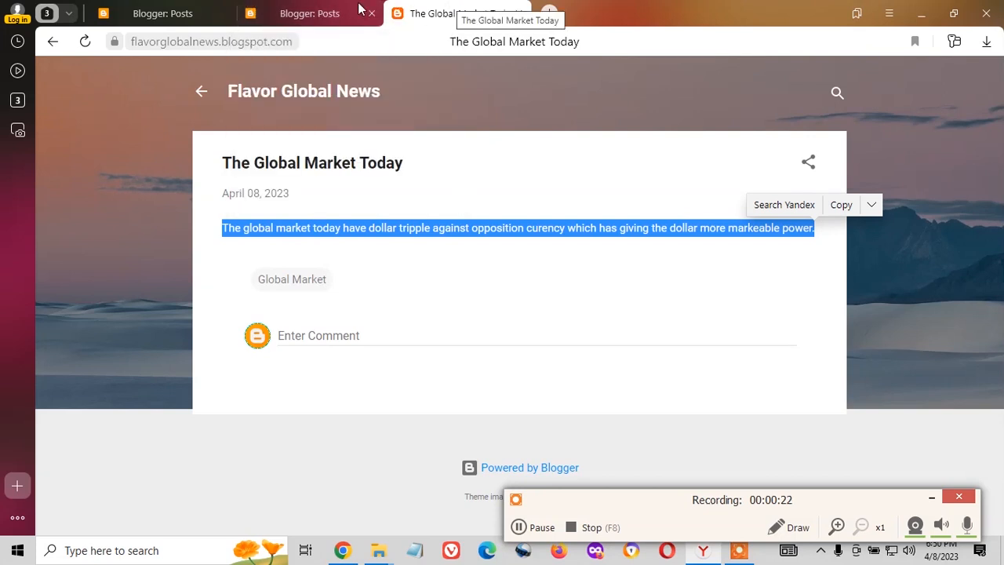
left_click(330, 10)
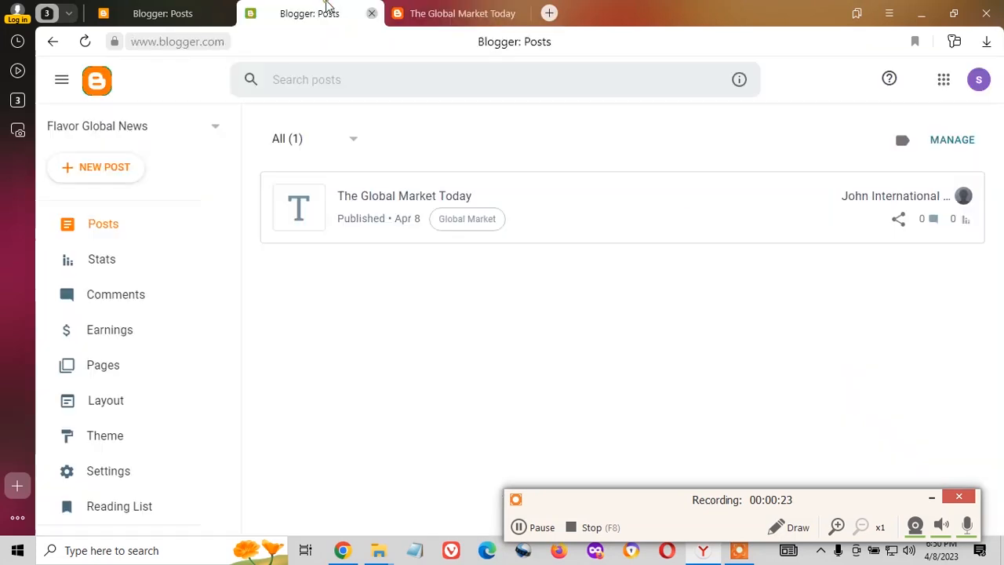
left_click(530, 210)
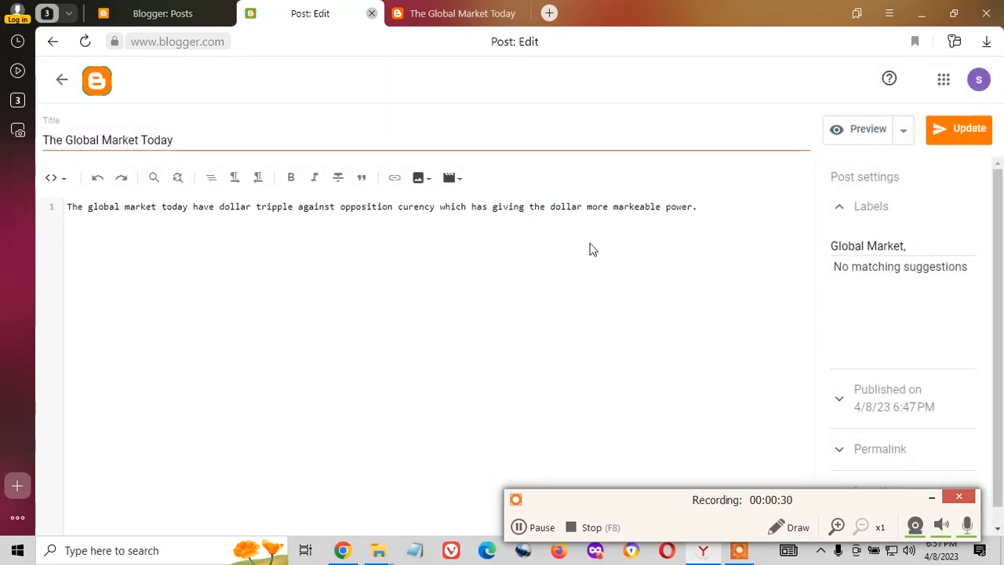
left_click(705, 210)
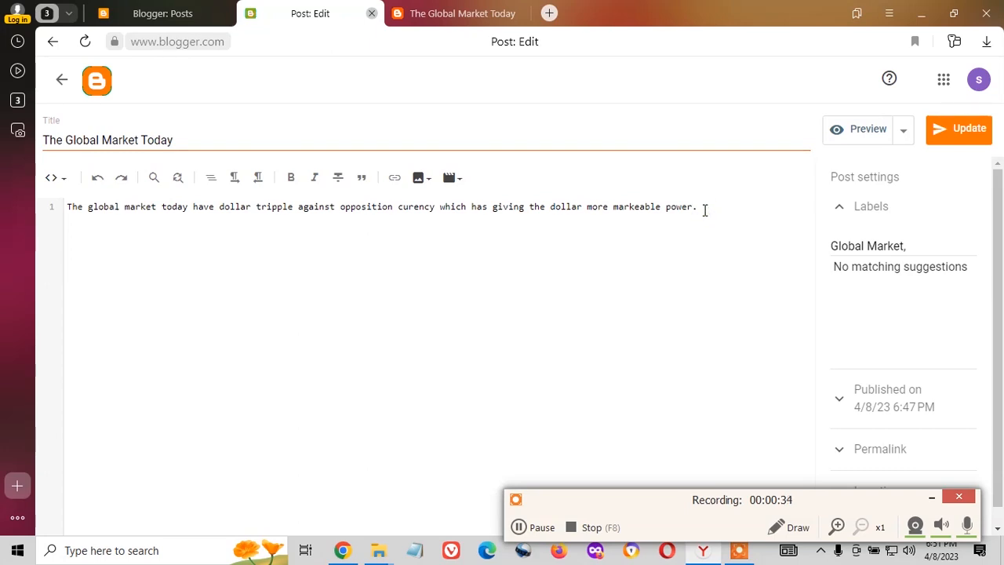
key("Return")
key("Return")
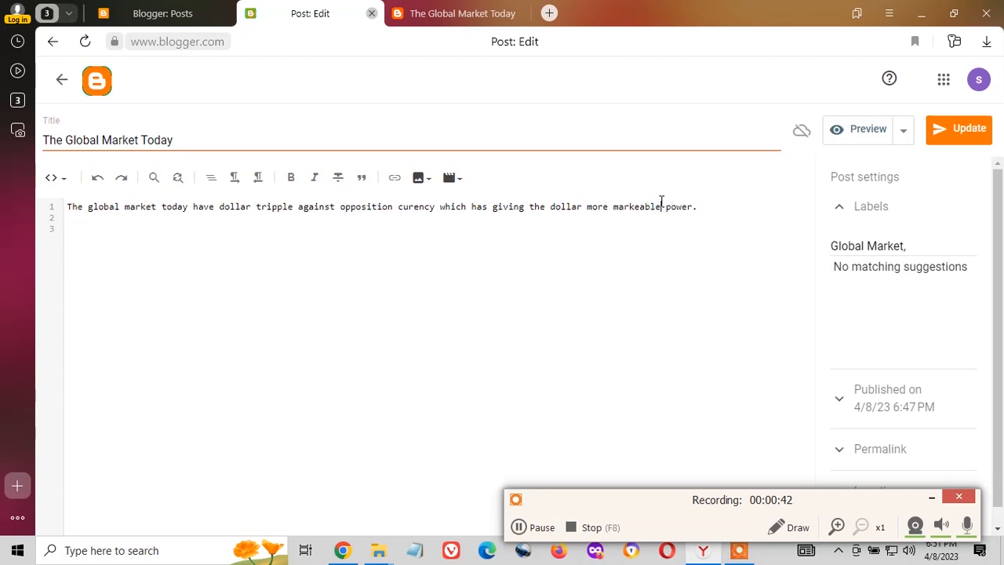
- Clear the post's entire HTML body and switch the editor to Compose view
key("ctrl+a")
key("Delete")
left_click(54, 179)
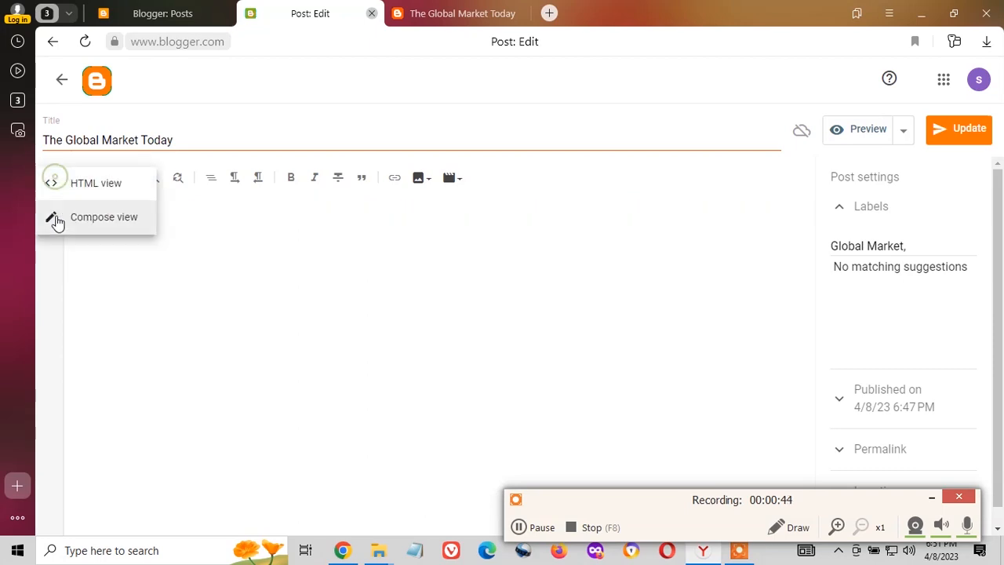
left_click(81, 220)
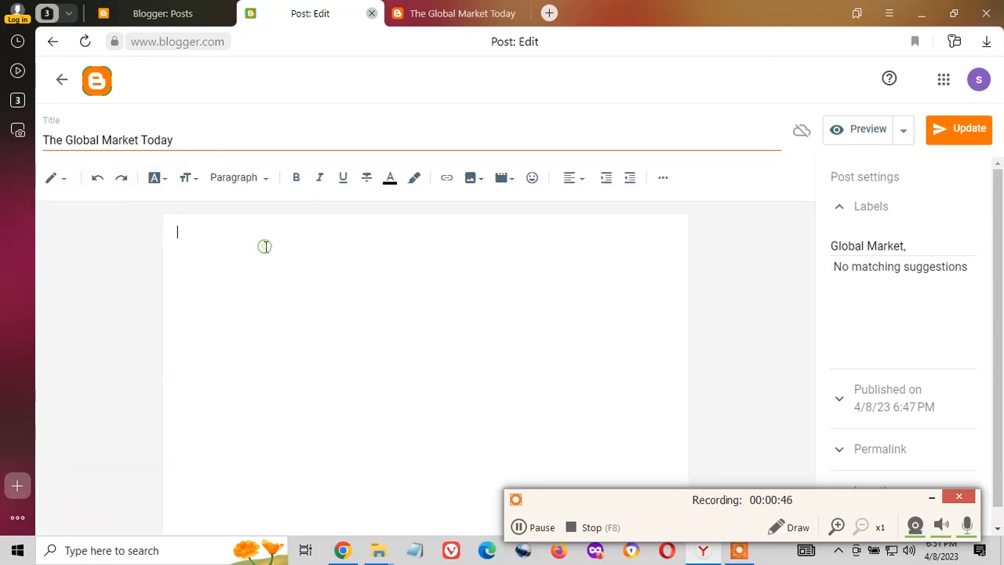
- Paste the copied sentence into the empty body and add the line "Your title should enticing" in a new paragraph below it
key("ctrl+v")
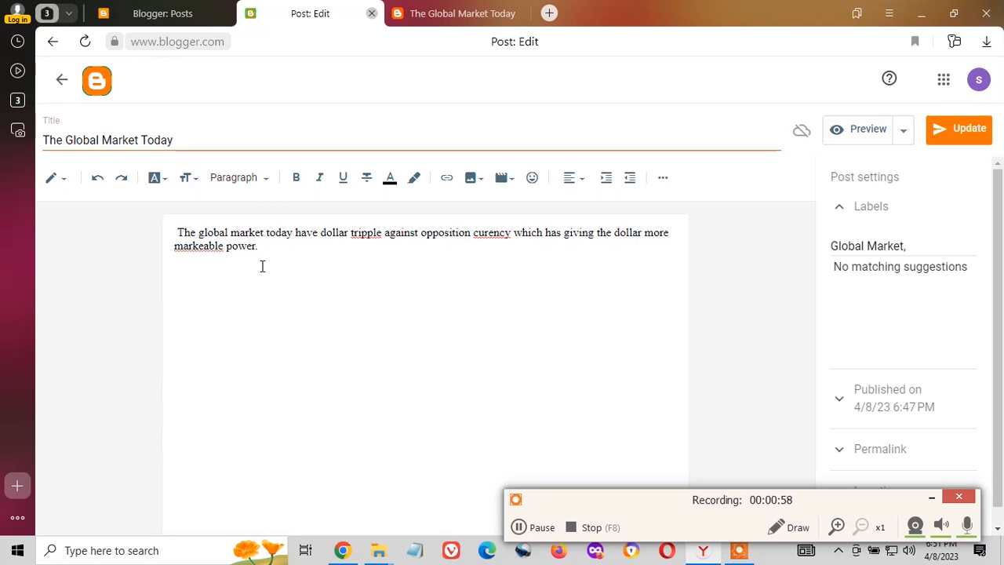
type("Your title should")
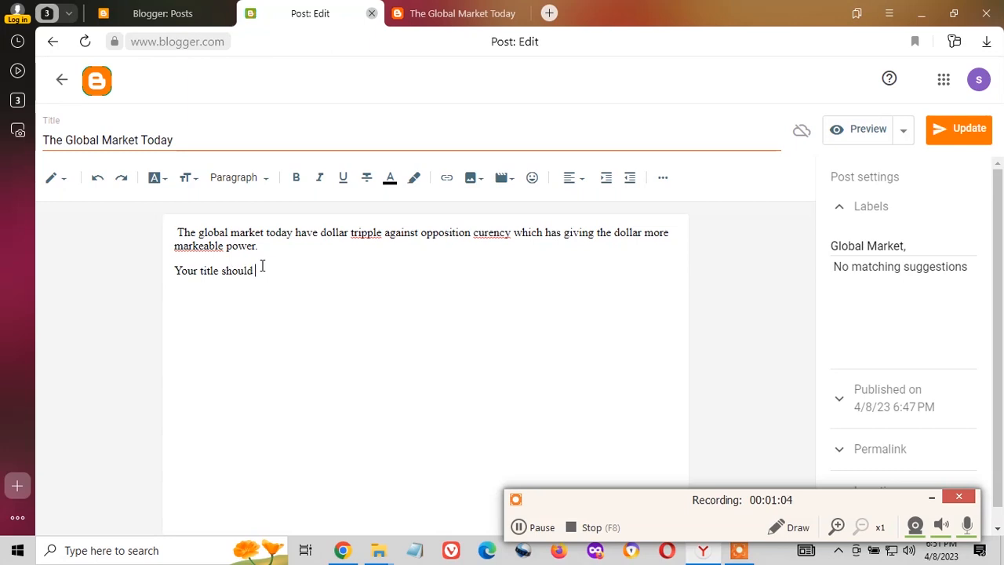
type(" enticing")
- Correct the misspelled words in the first paragraph to "triple" and "currency" using the spelling suggestions
right_click(367, 232)
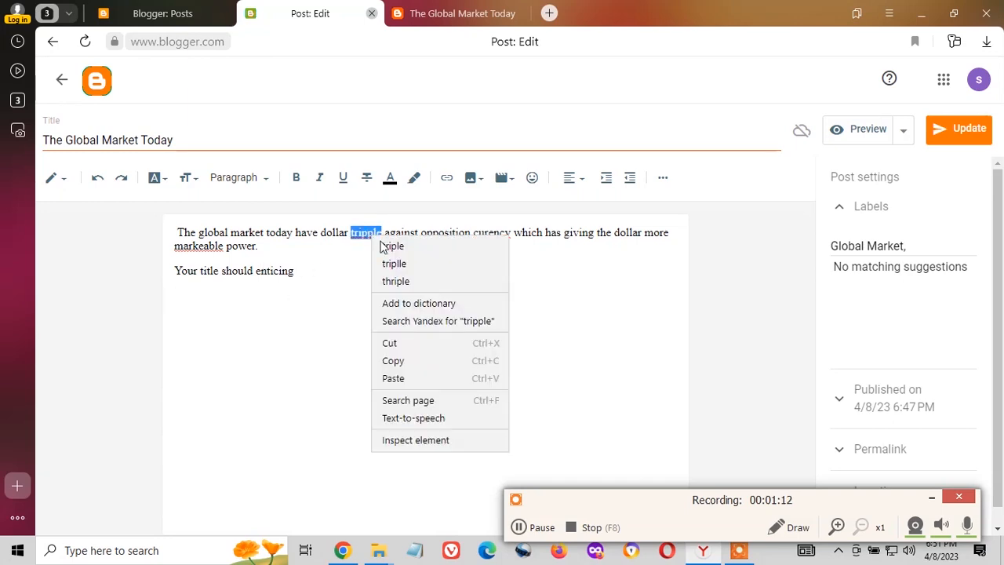
left_click(386, 262)
right_click(494, 234)
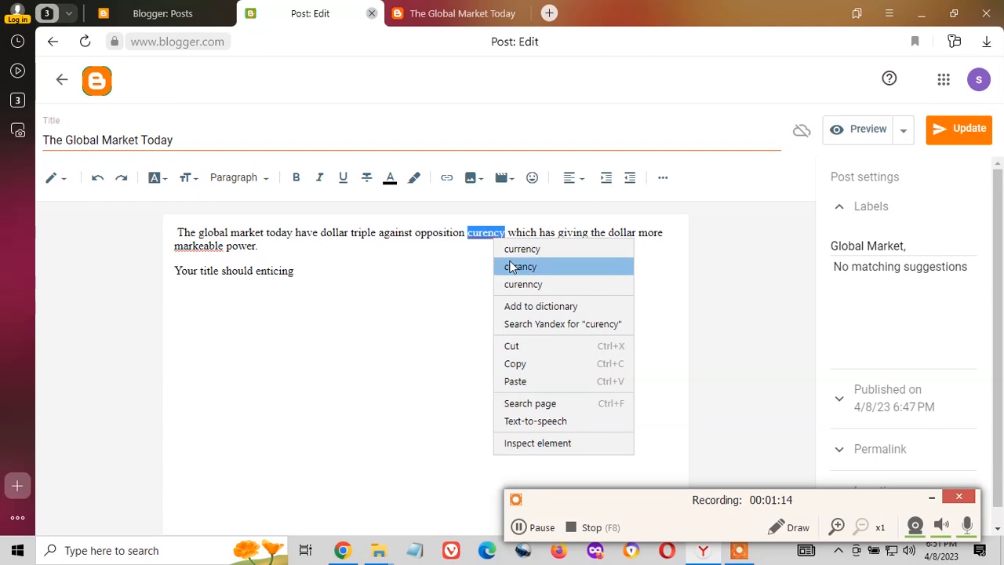
left_click(515, 251)
left_click(347, 270)
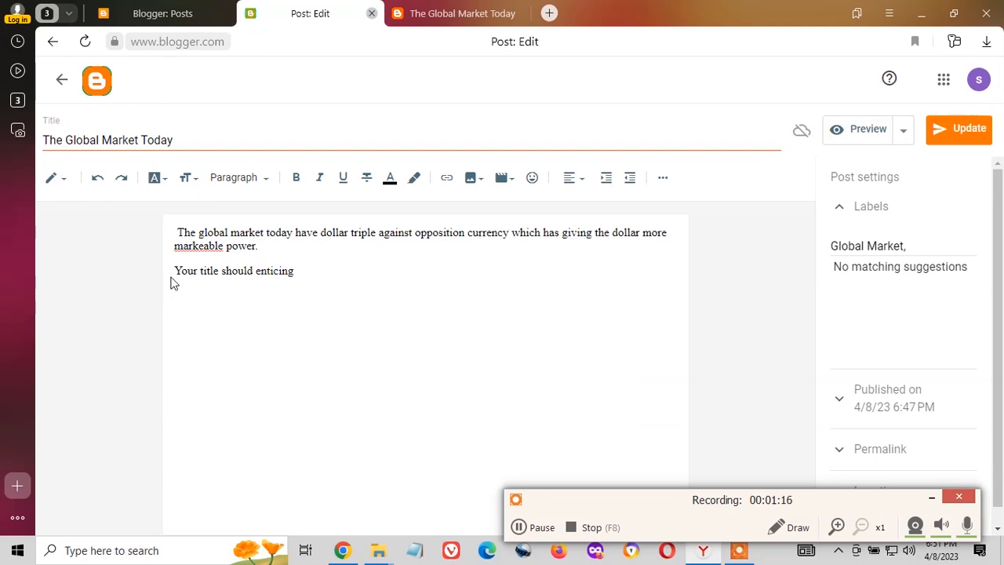
type(".")
key("Left")
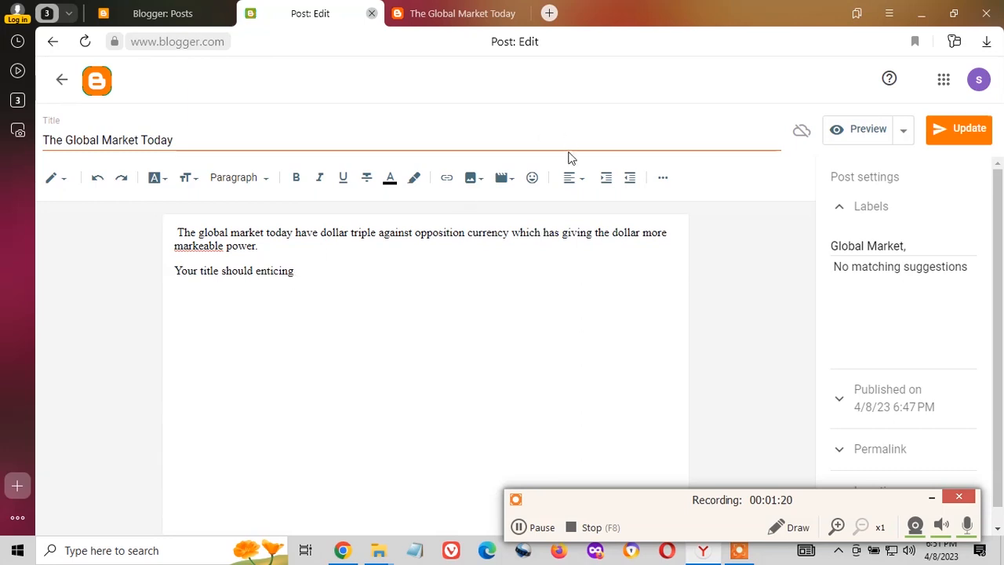
left_click(579, 188)
left_click(579, 188)
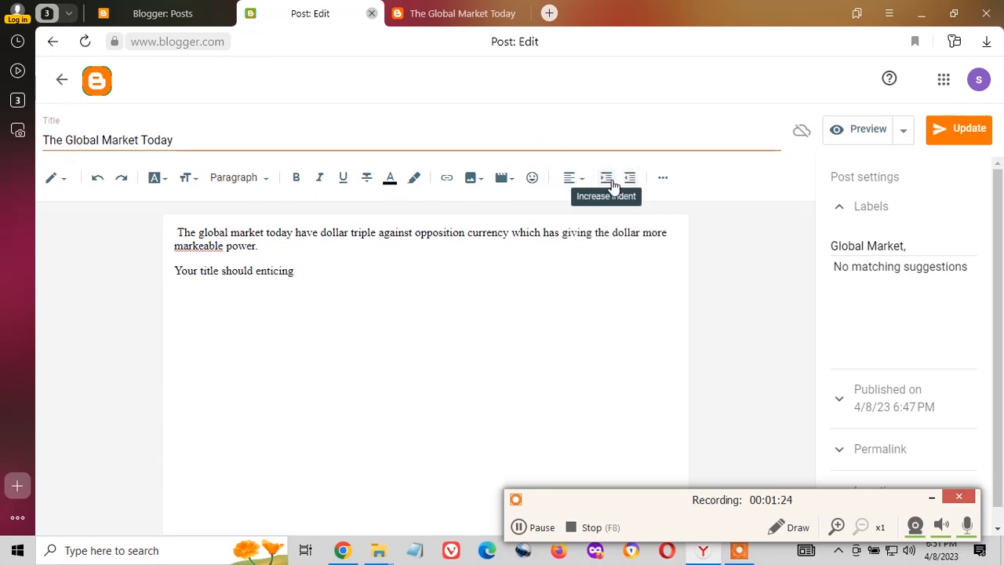
left_click(608, 181)
left_click(610, 183)
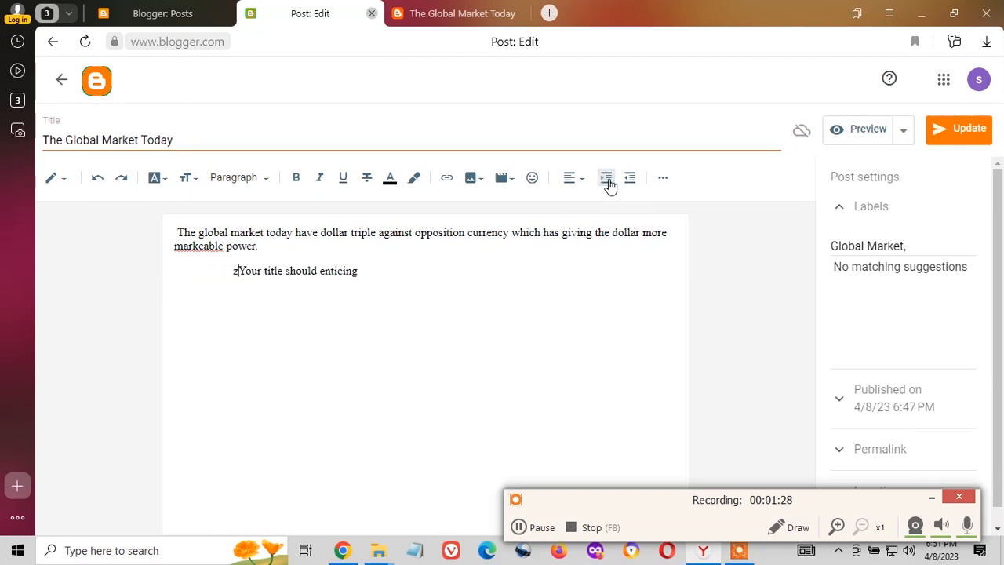
left_click(610, 183)
left_click(609, 183)
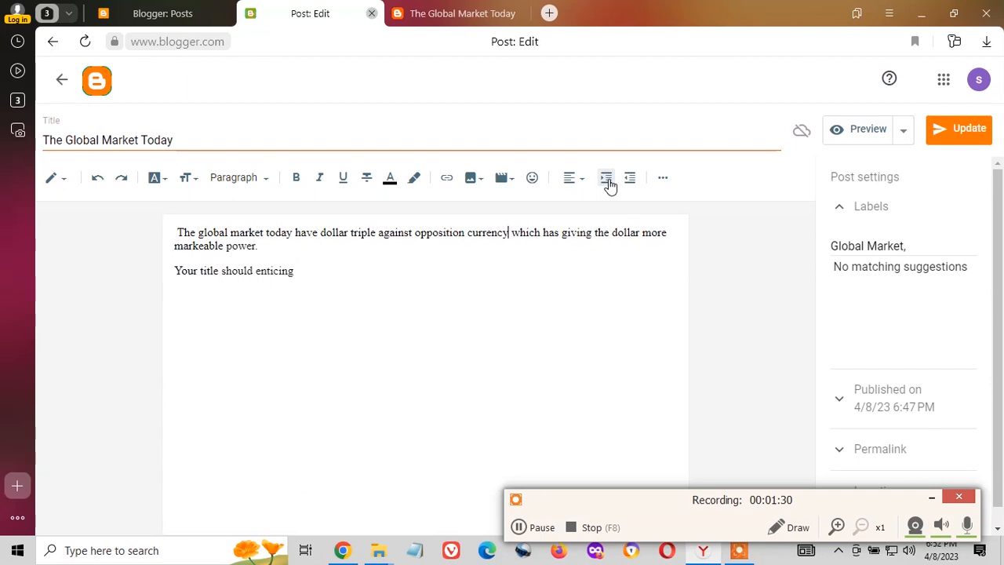
left_click(663, 179)
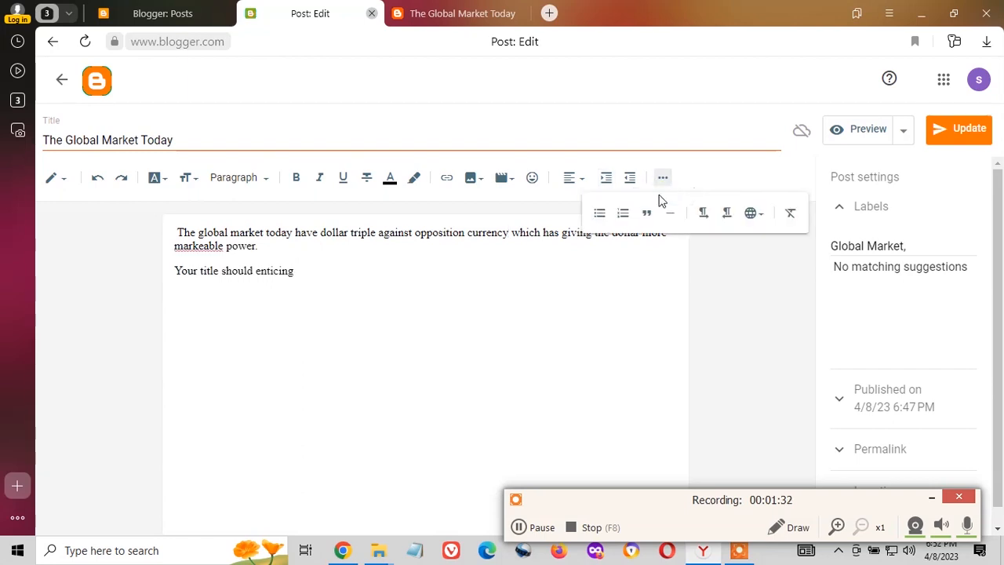
left_click(622, 222)
key("ctrl+z")
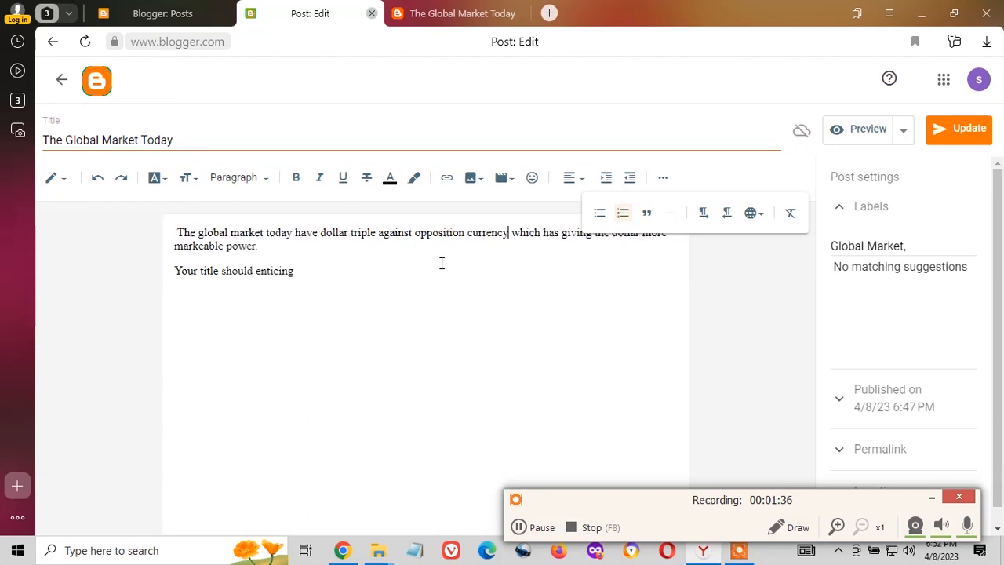
- Turn the line "Your title should enticing" into the first item of a numbered list
left_click(431, 271)
left_click(599, 213)
left_click(623, 213)
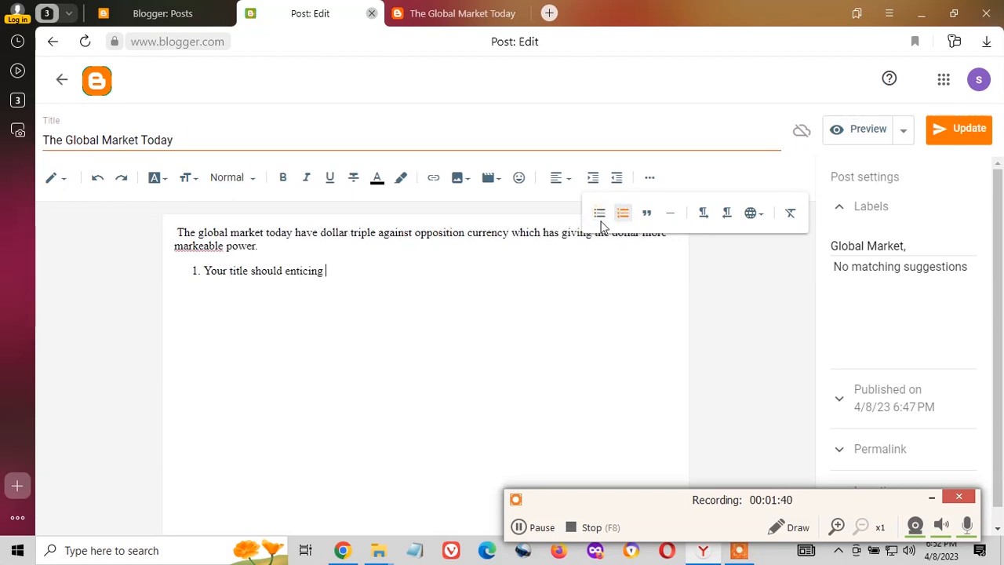
- Add a second list item reading "Your must add post discripton and summery at the biging of your post"
key("Return")
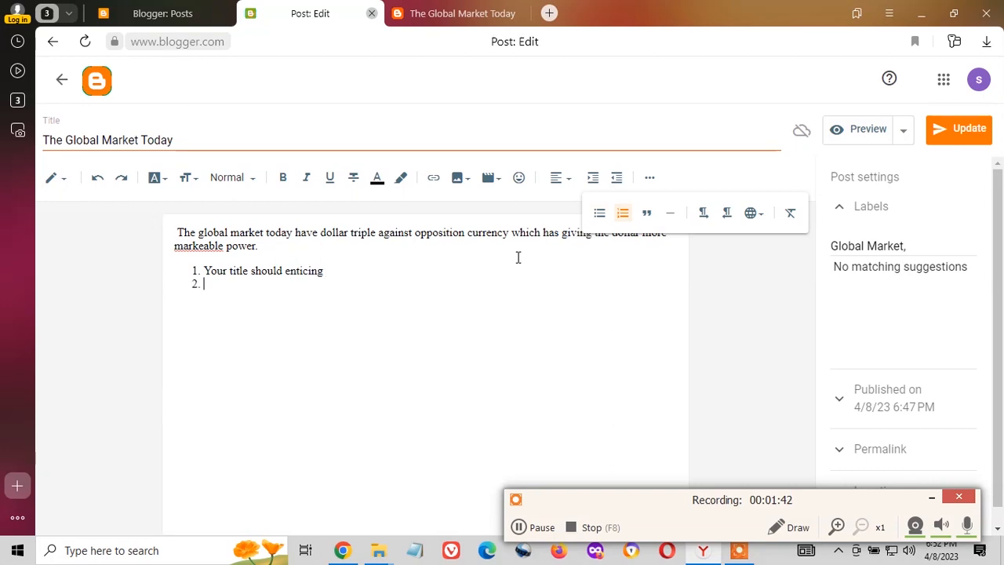
type("Your m")
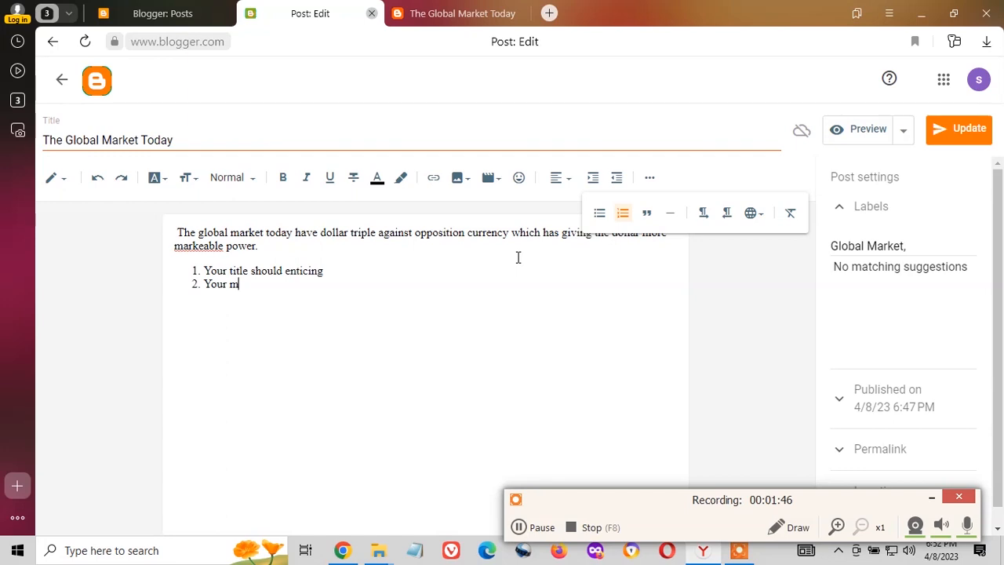
type("ust add ")
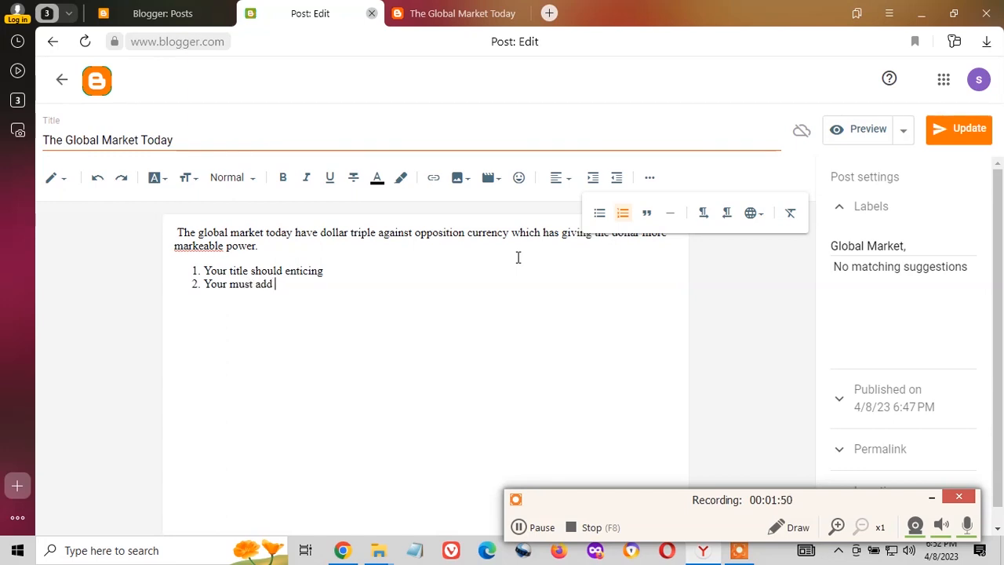
type("post discripto")
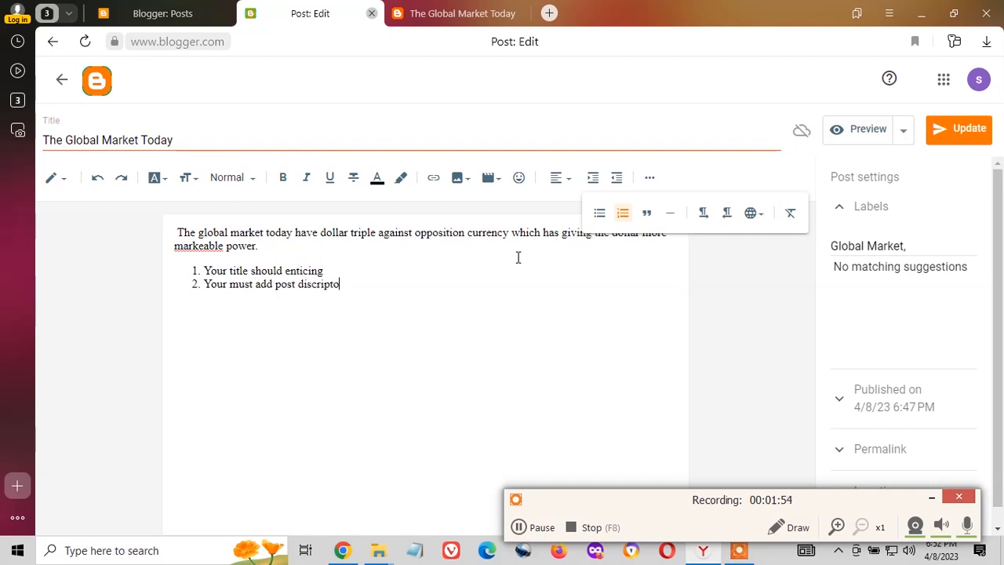
type("n and summe")
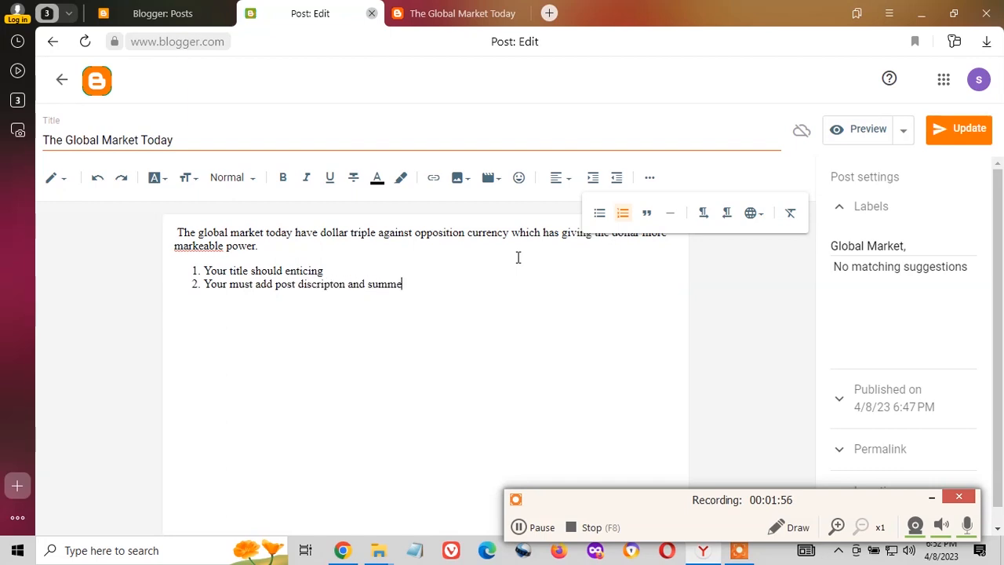
type("ry at tje")
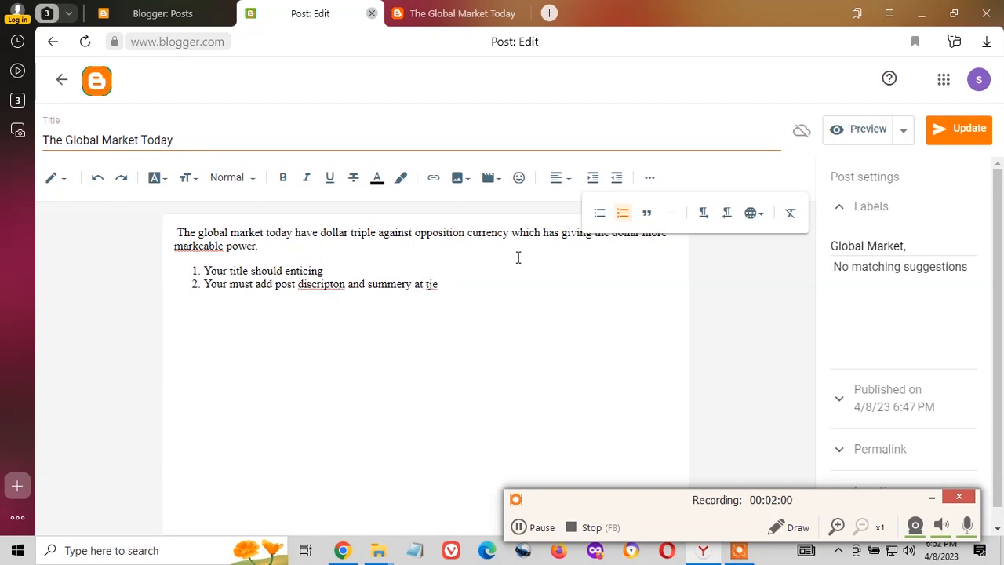
key("BackSpace")
key("BackSpace")
type("he e")
key("BackSpace")
type("bigino")
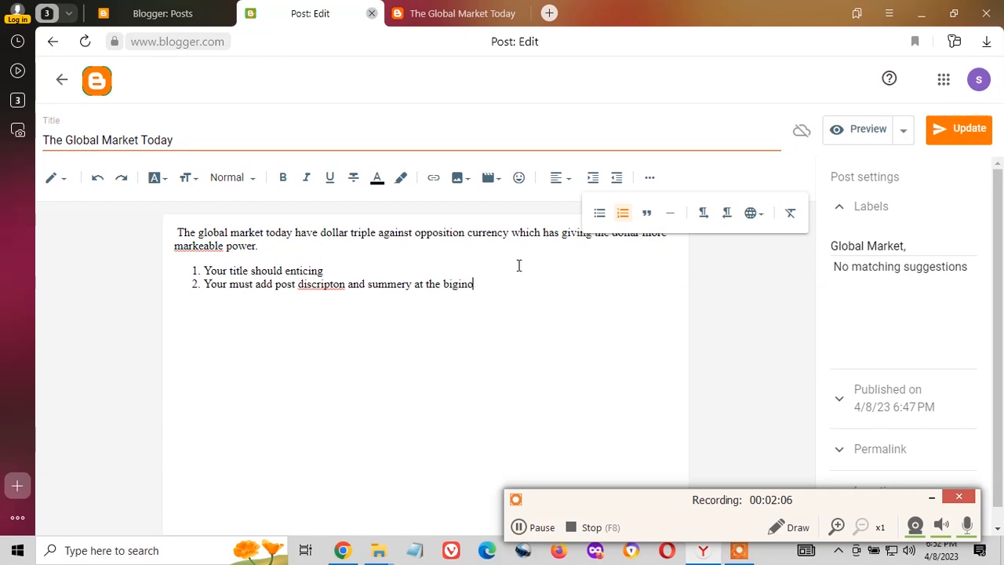
key("BackSpace")
key("BackSpace")
type("g of you")
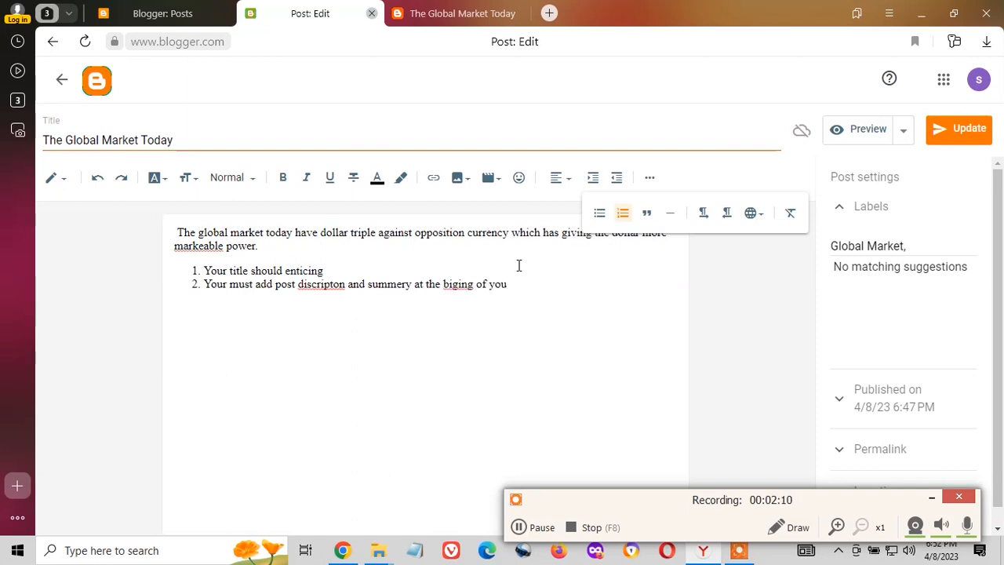
type("r post")
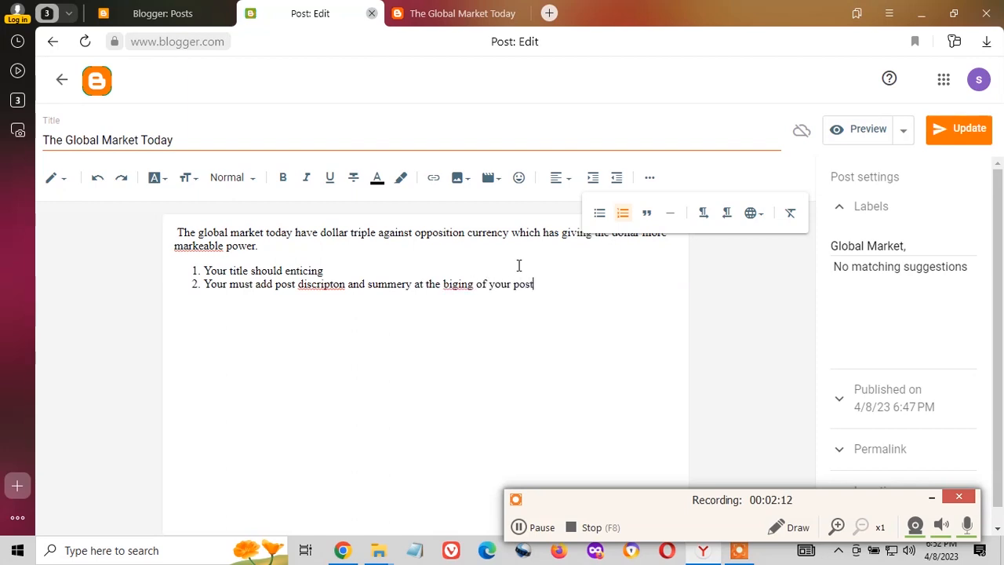
- Correct the misspelled words "biging" and "discripton" in the second list item to "beginning" and "description"
right_click(451, 283)
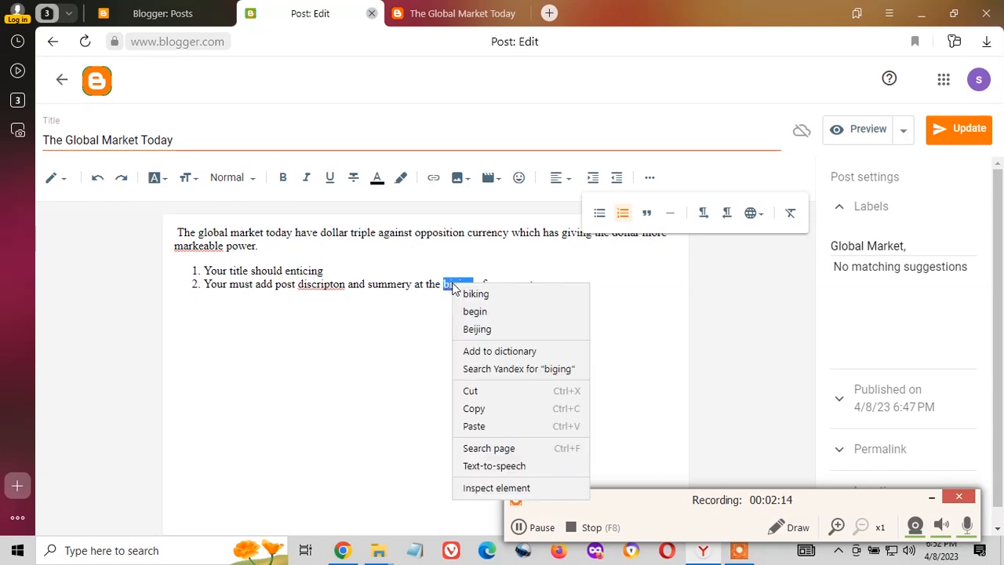
left_click(488, 315)
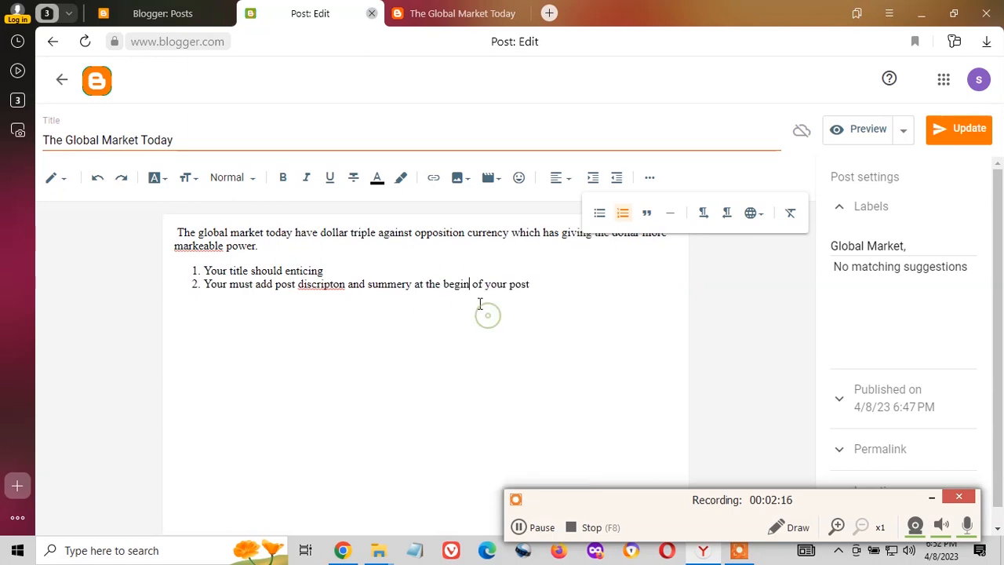
type("ntici")
type("ng")
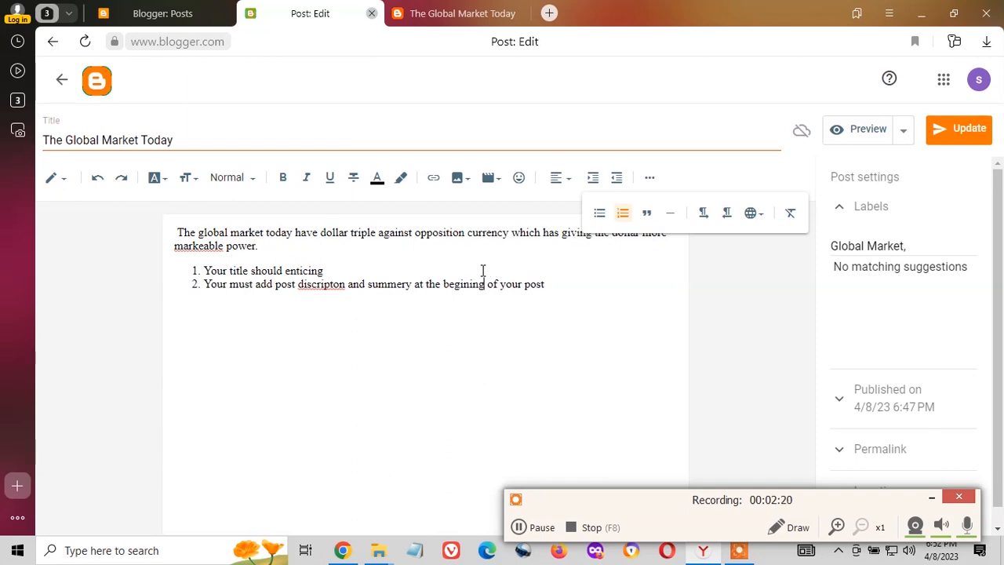
right_click(320, 285)
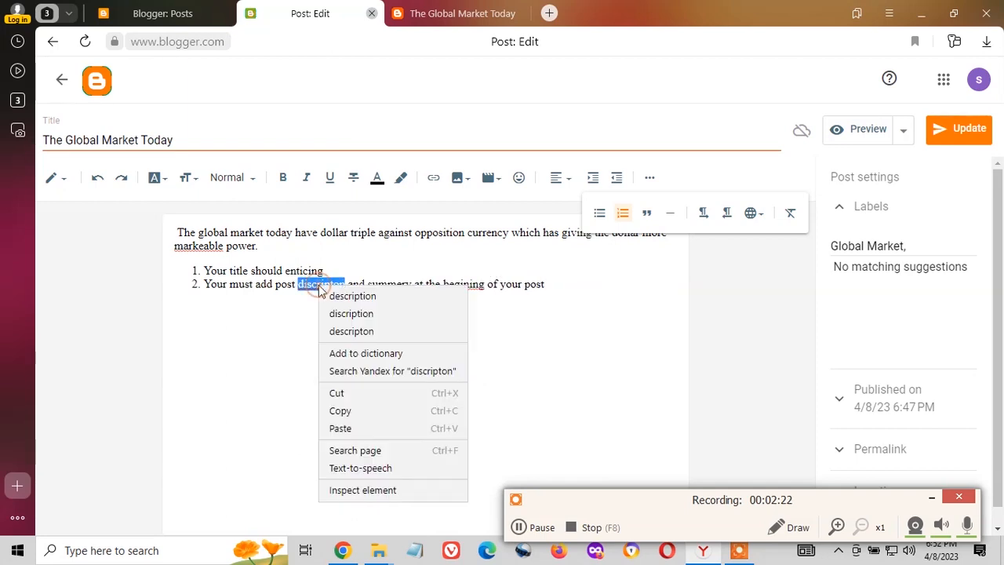
left_click(365, 296)
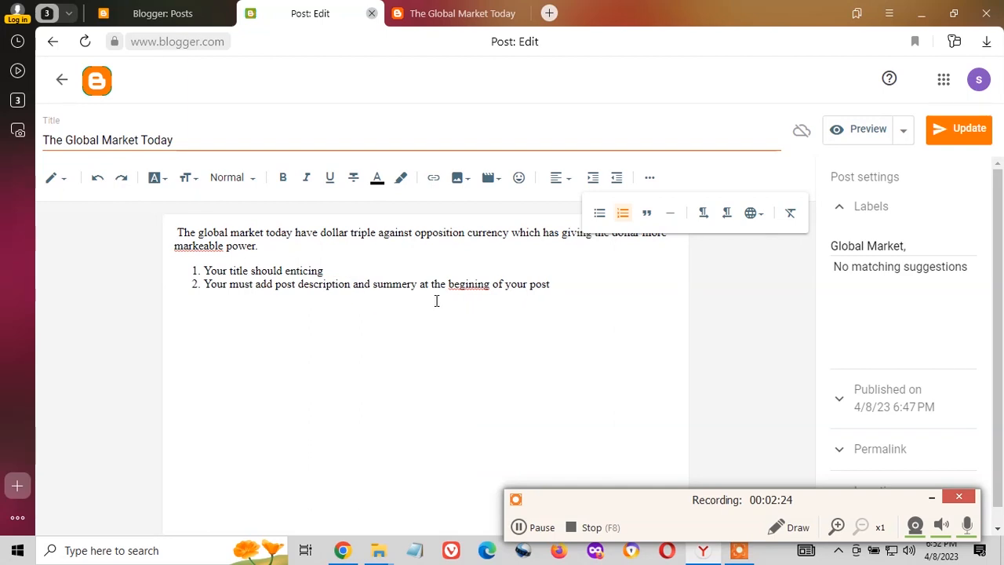
right_click(478, 286)
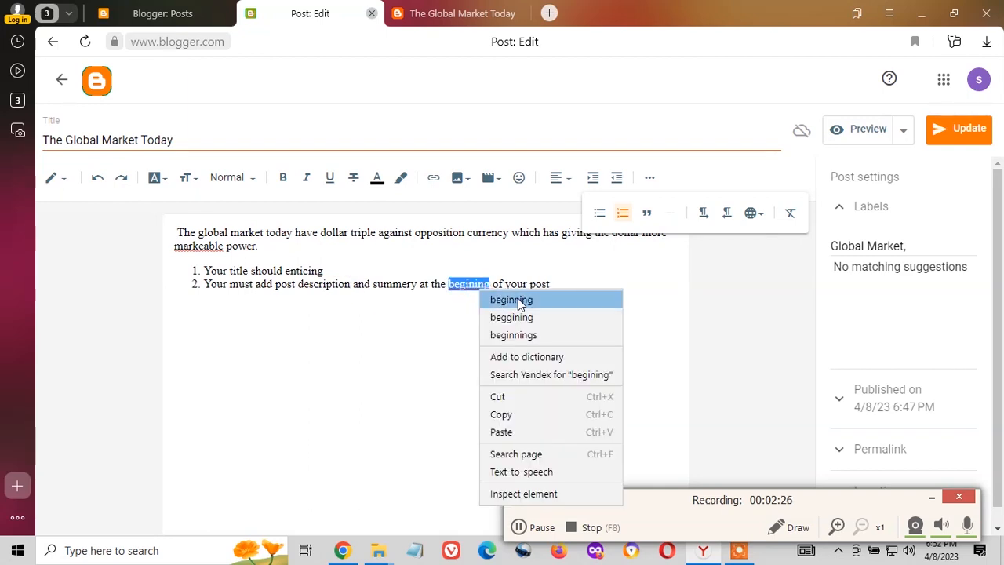
left_click(517, 299)
- Add a third list item reading "You must have a goal to why you are writing that news", followed by an empty fourth item
key("Return")
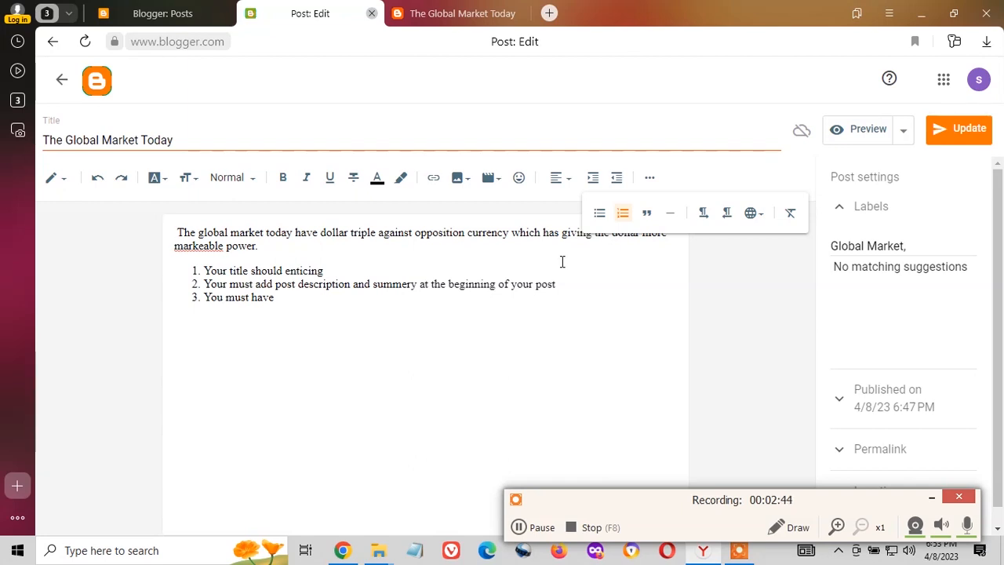
type("a goal")
type(" to ")
type("why toy")
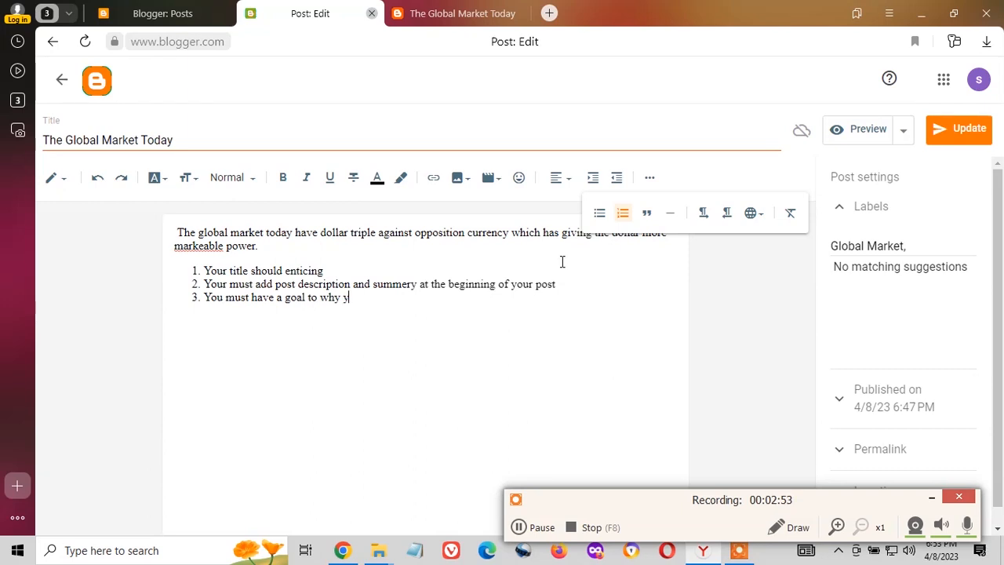
key("BackSpace")
type("ou are wri")
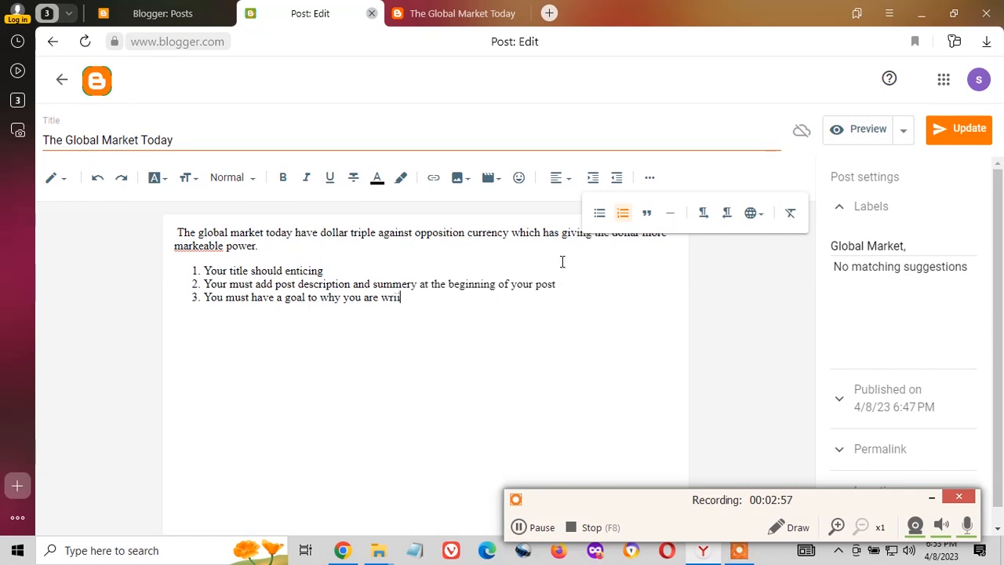
type("ting that news")
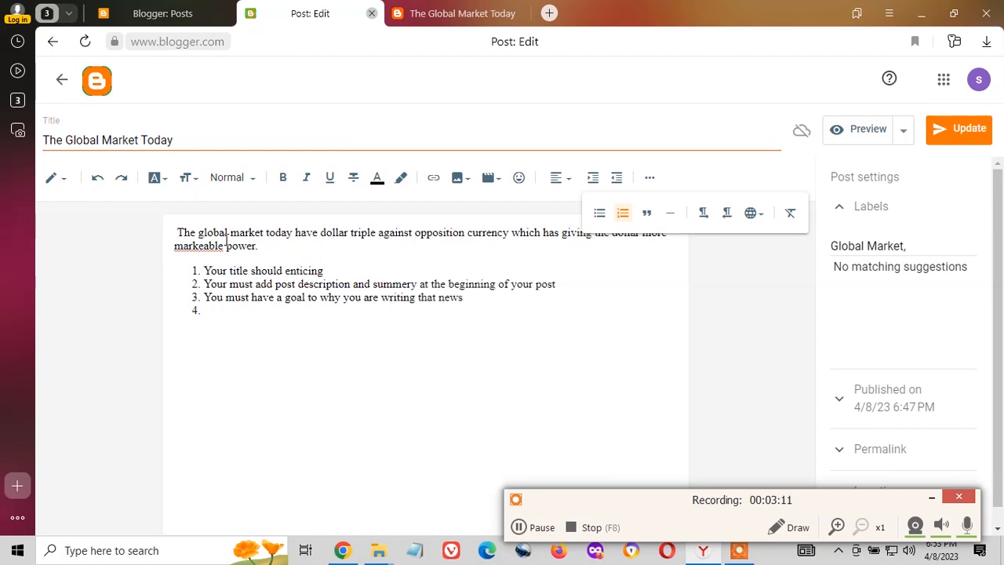
- Correct the misspelled word "markeable" in the first paragraph to "marketable" using the spelling suggestions
right_click(206, 245)
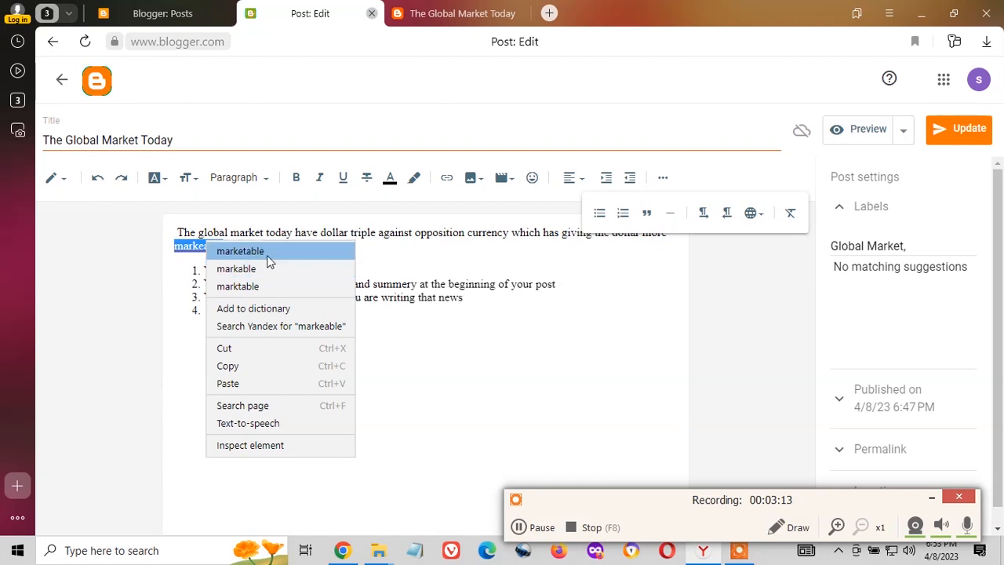
left_click(267, 253)
left_click(321, 313)
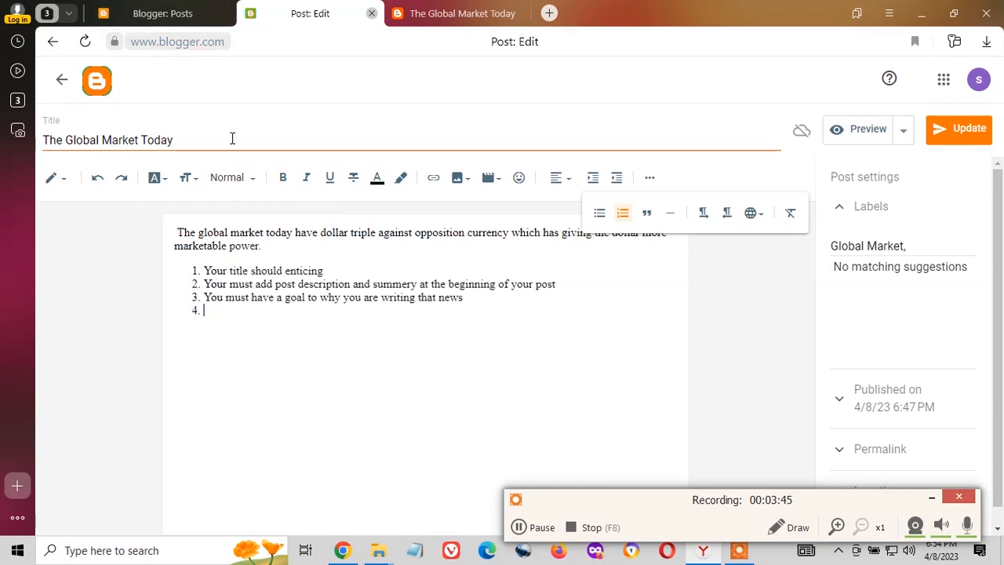
- Extend the post title to read "The Global Market Today In New York USA Global Traiding LMT"
left_click(181, 139)
type("In N")
key("BackSpace")
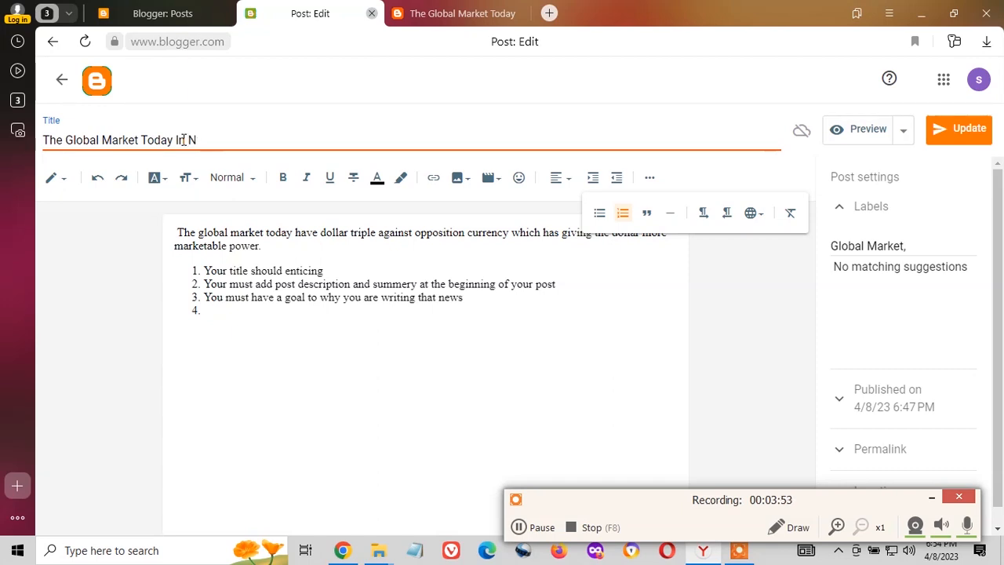
type("ew")
key("BackSpace")
type("w Yor")
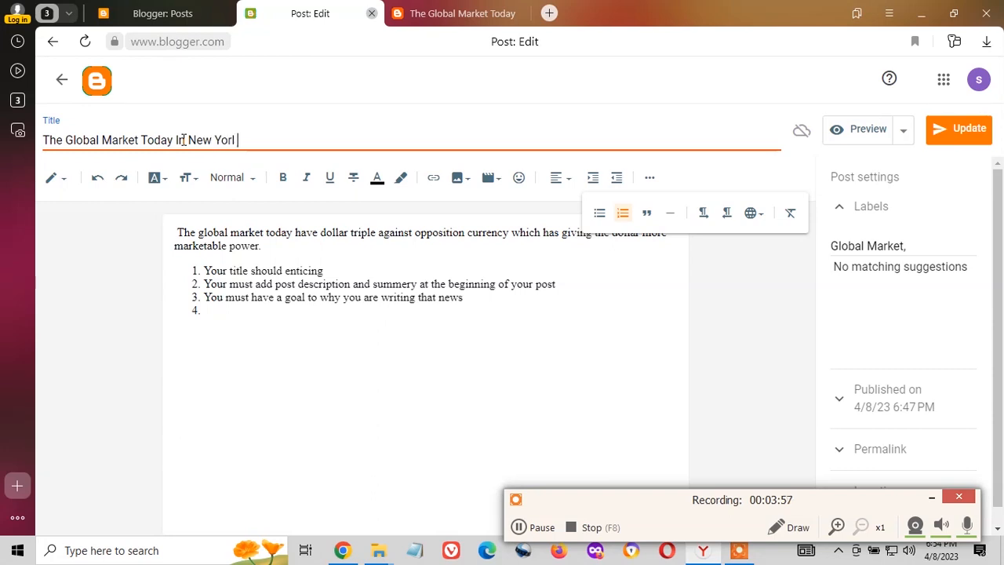
type("k ")
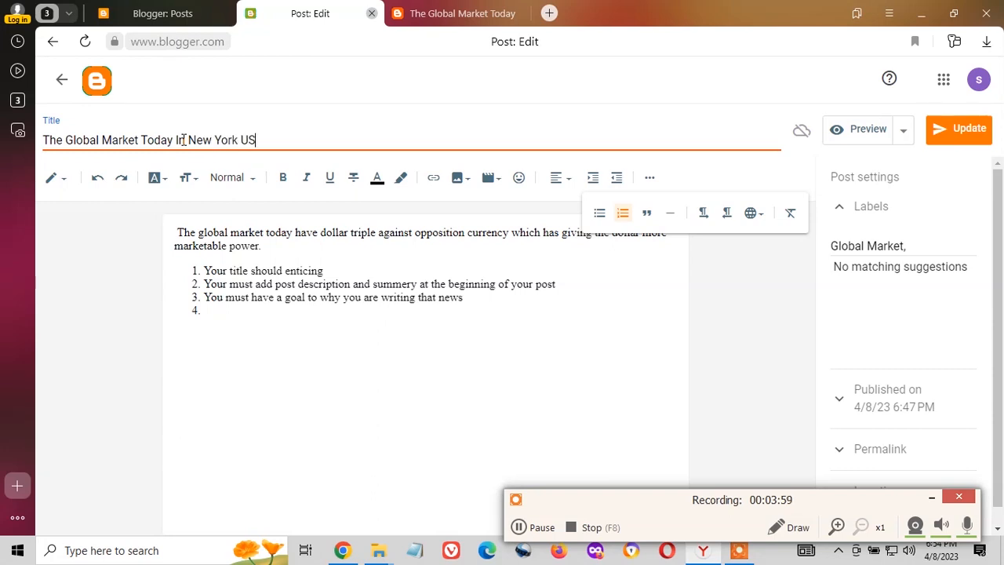
type("USA")
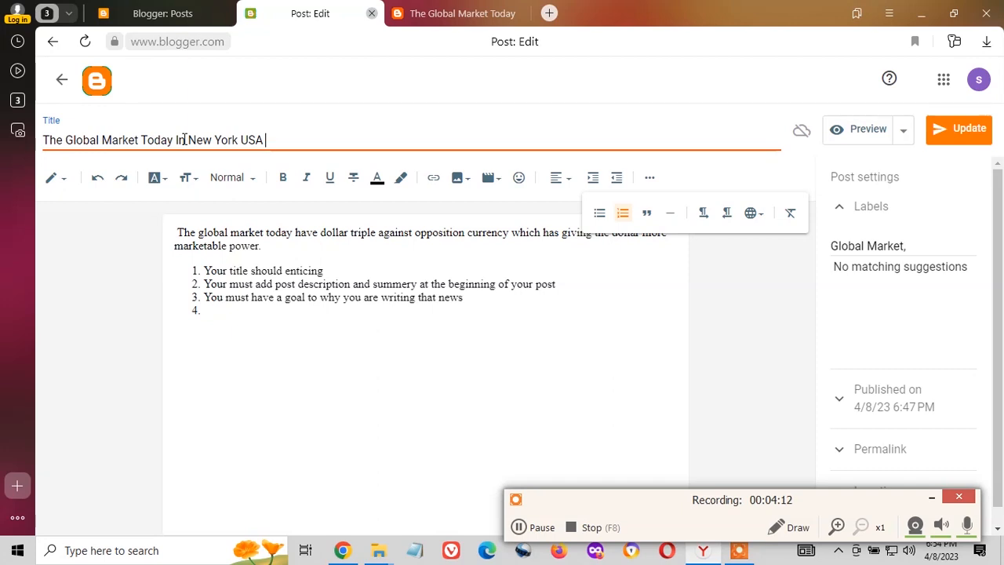
type("Global Trai")
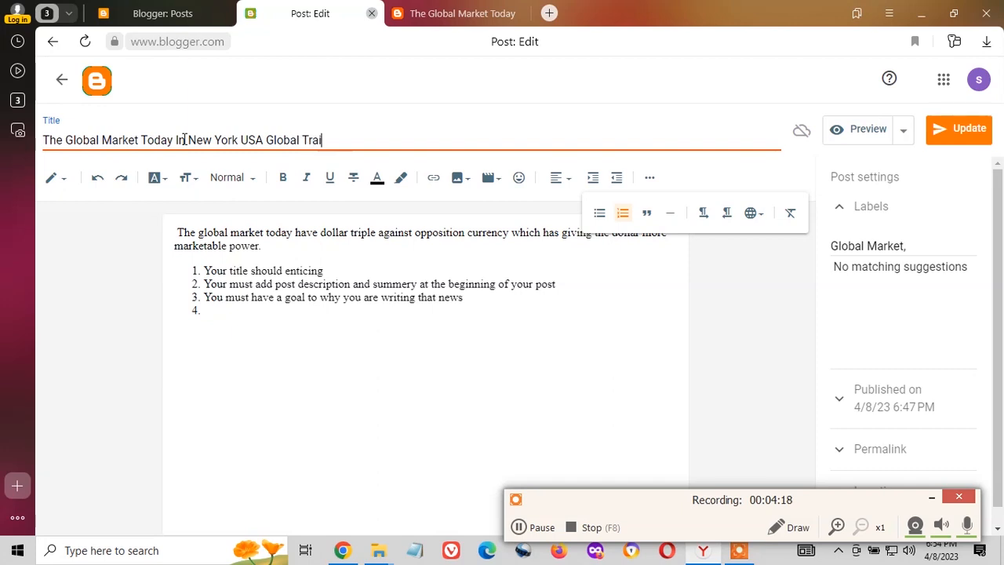
type("ding LMT")
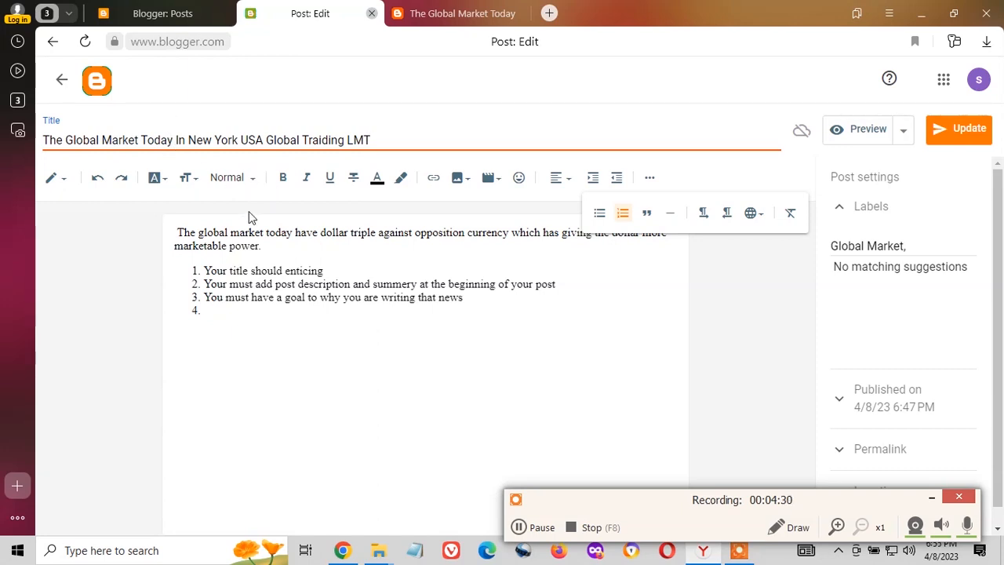
- Remove the leading space at the start of the first paragraph
left_click(180, 233)
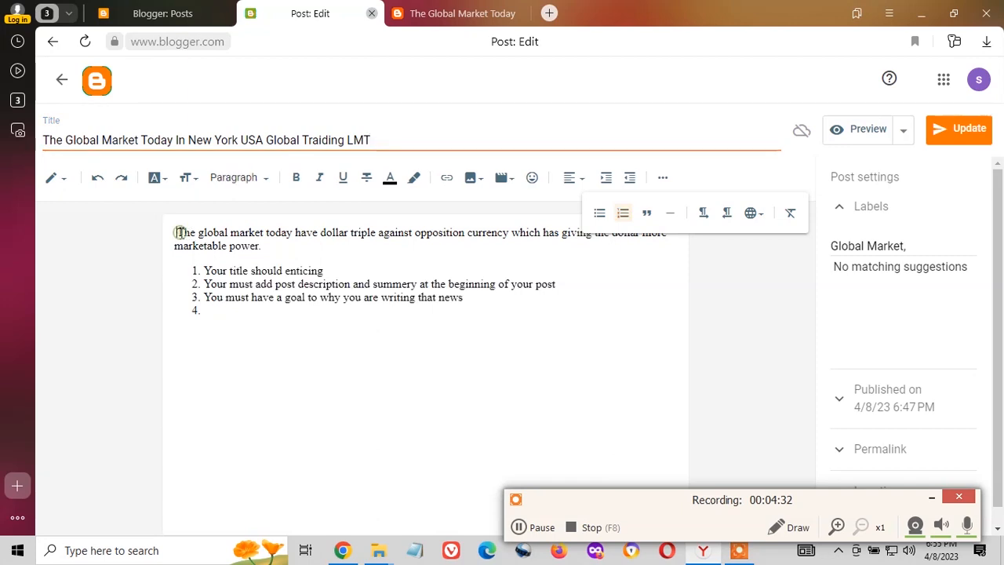
key("BackSpace")
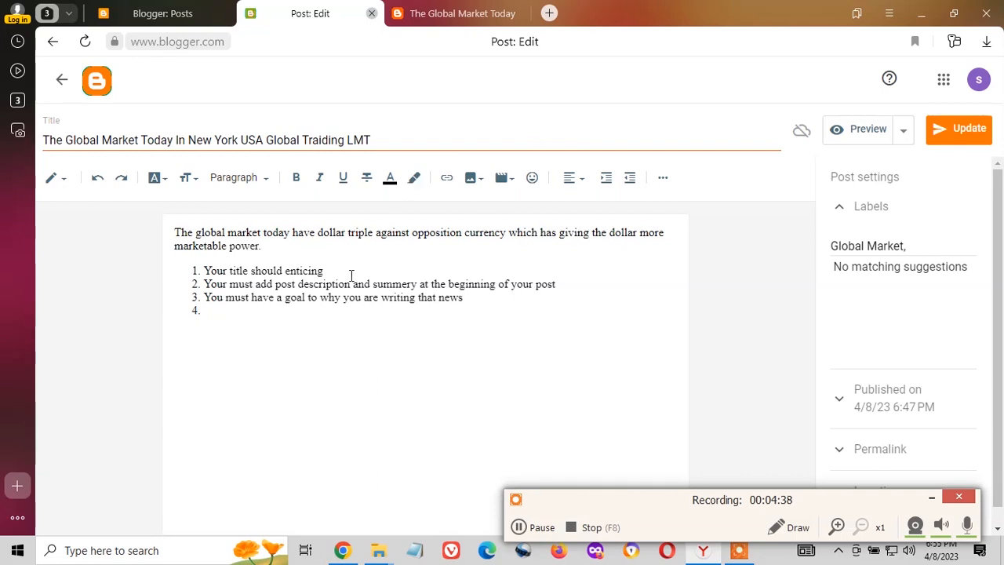
- Fill the empty fourth list item with "Narrow your post down for easy understanding."
left_click(295, 311)
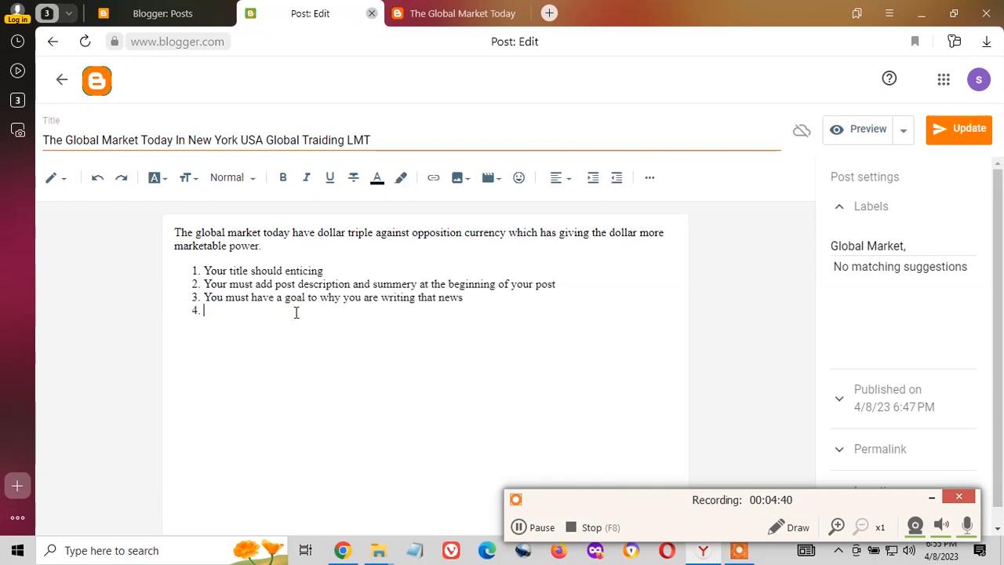
type("Narrow your post")
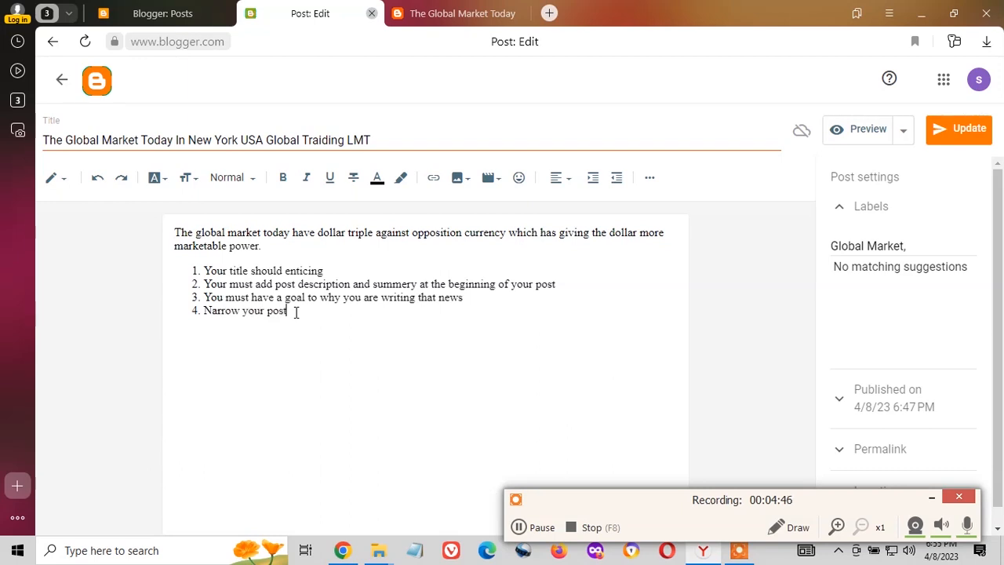
type(" den")
type("wn")
type(" for easil")
key("BackSpace")
type("y understand")
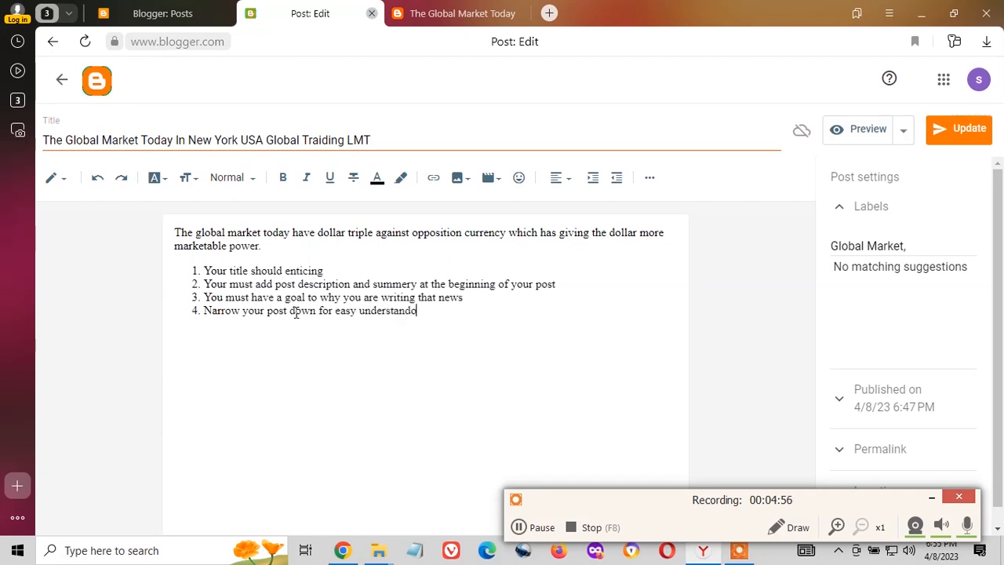
type("ing.")
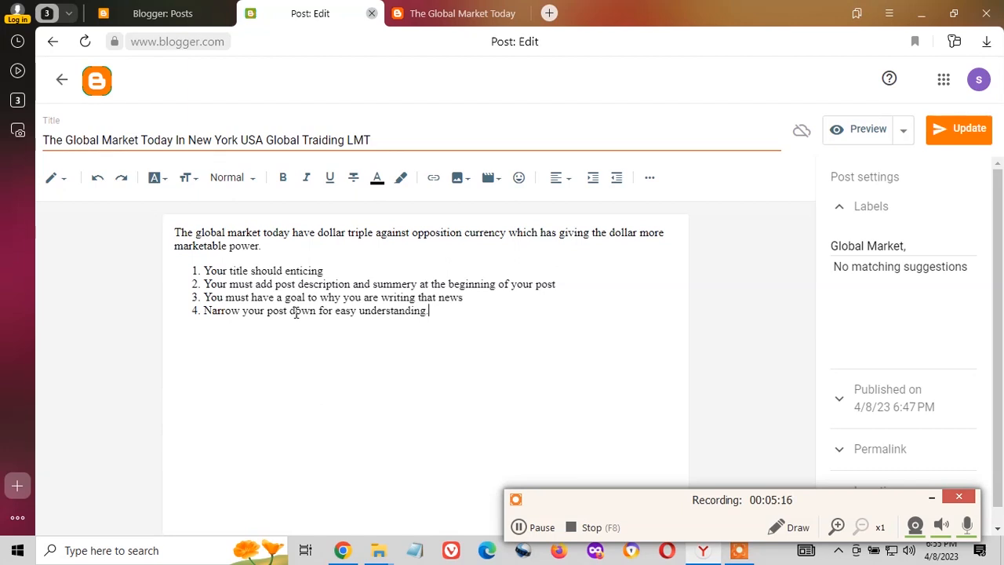
- Add a fifth list item reading "Your post must be up 600 words."
key("Return")
type("Your post must be u")
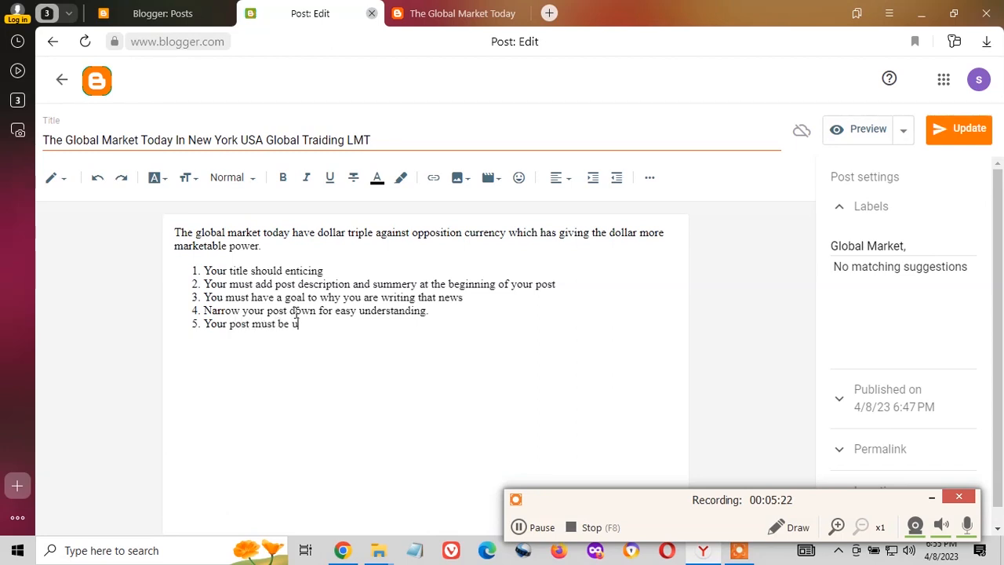
type("p 600 words")
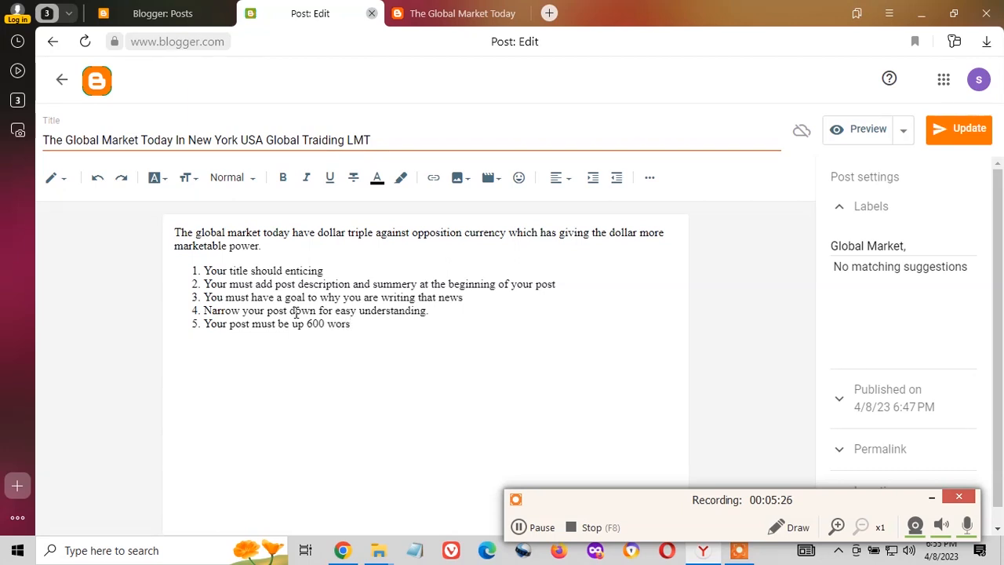
type(".")
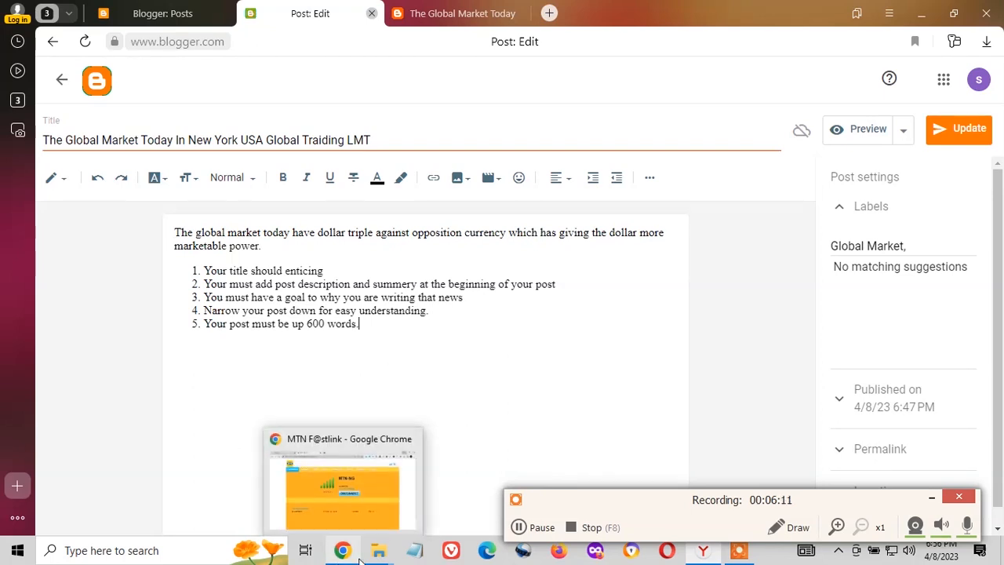
mouse_move(378, 550)
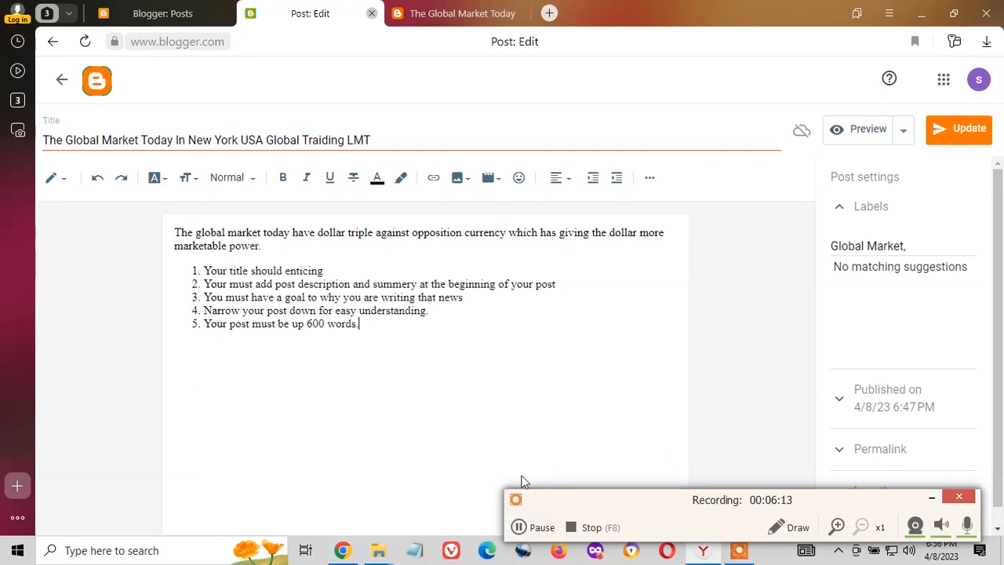